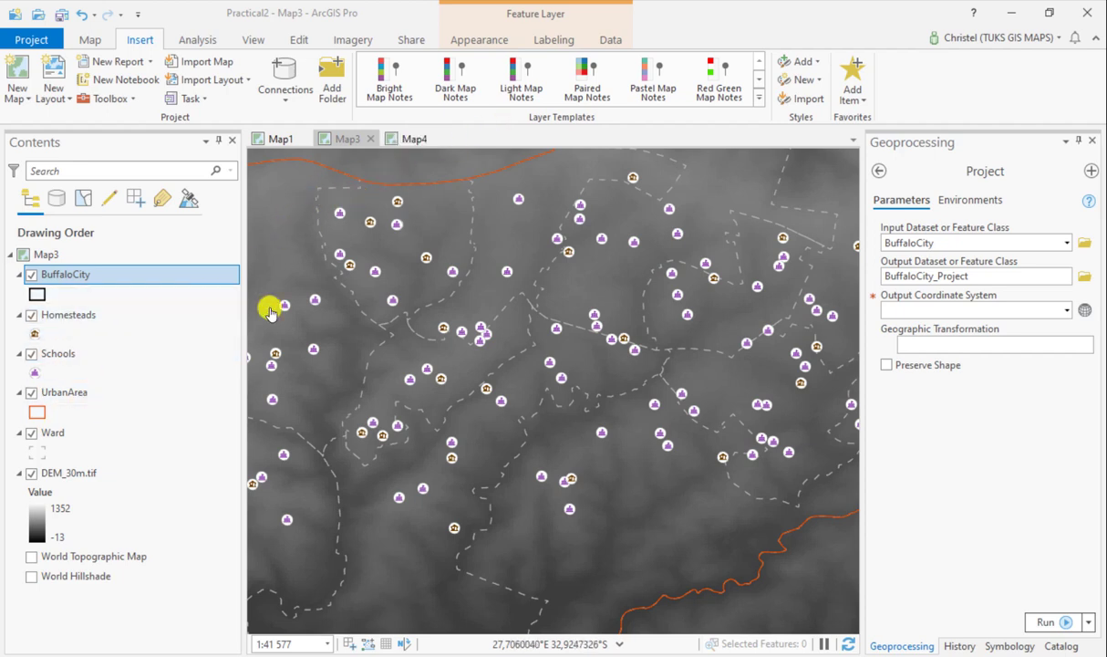
- Inspect Map3's coordinate systems to confirm BuffaloCity, Homesteads and the other layers all use WGS 1984
double_click(46, 254)
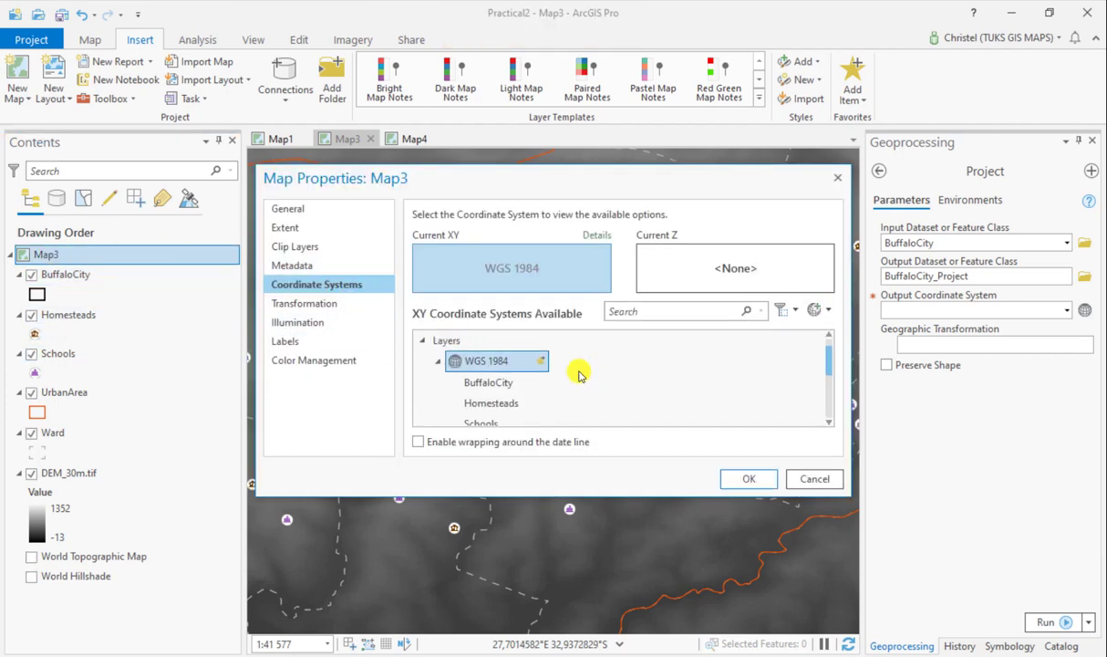
scroll(575, 371, "down", 1)
scroll(578, 373, "up", 1)
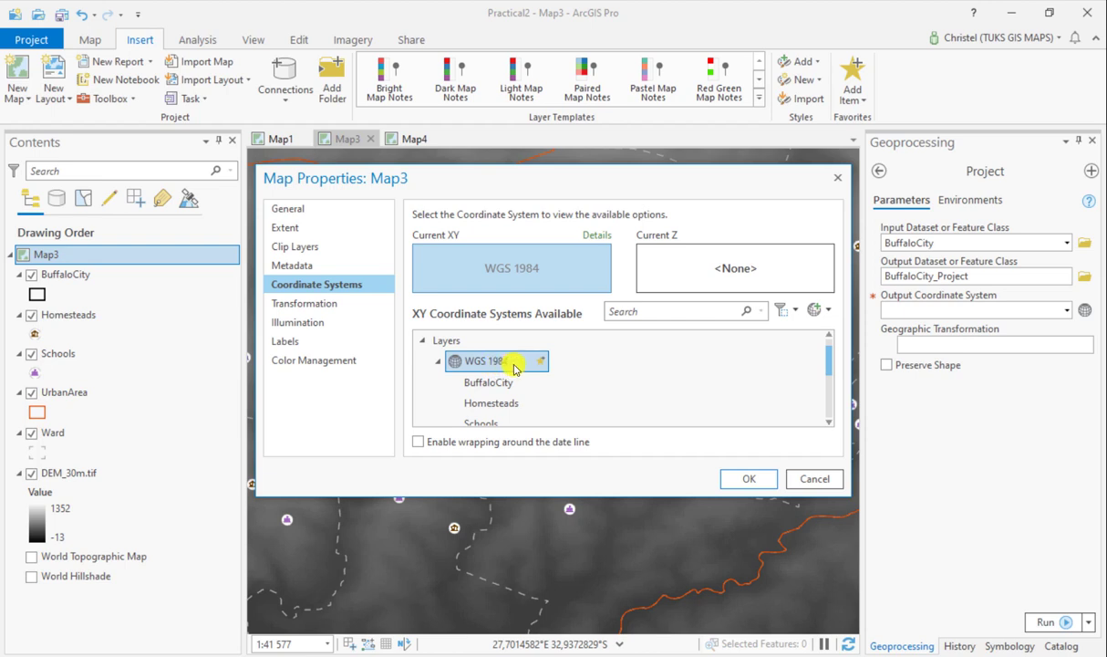
mouse_move(830, 370)
left_mouse_down()
mouse_move(833, 415)
mouse_move(828, 377)
left_mouse_up()
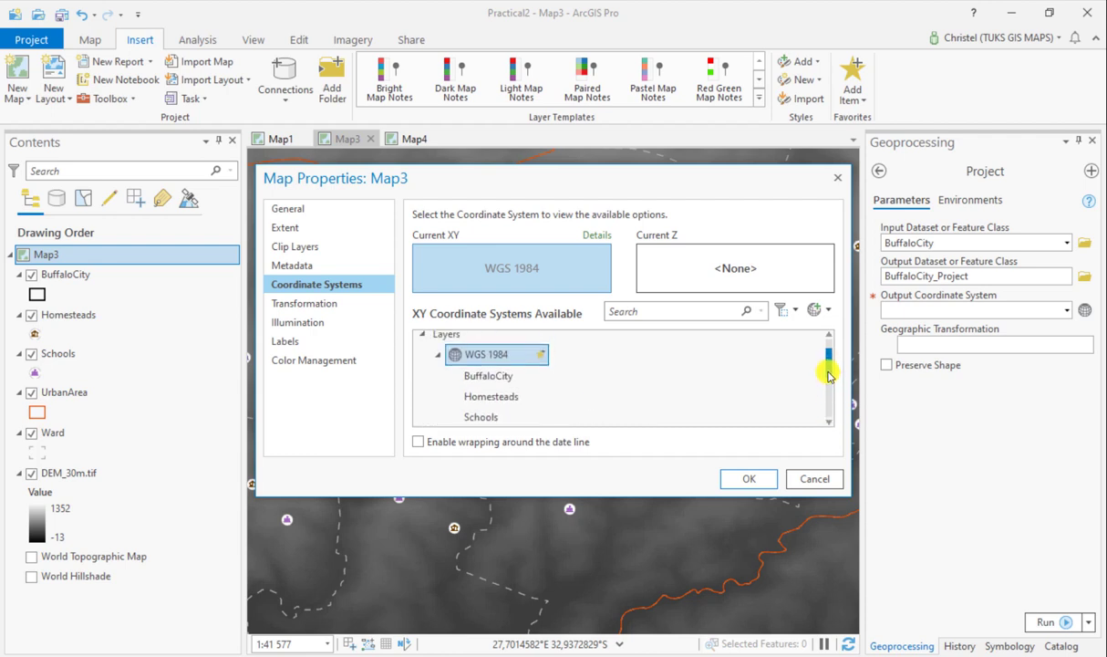
- Cancel Map3's properties without changing anything
left_click(815, 479)
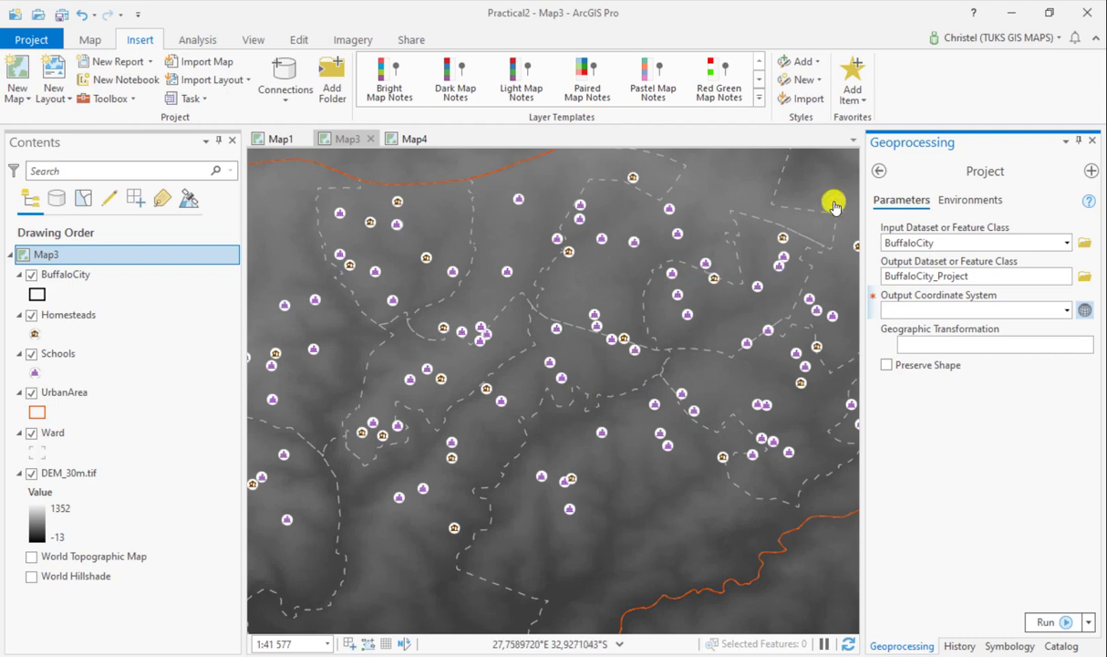
- Reopen the Project tool with BuffaloCity as input, leaving the output coordinate system empty
left_click(883, 171)
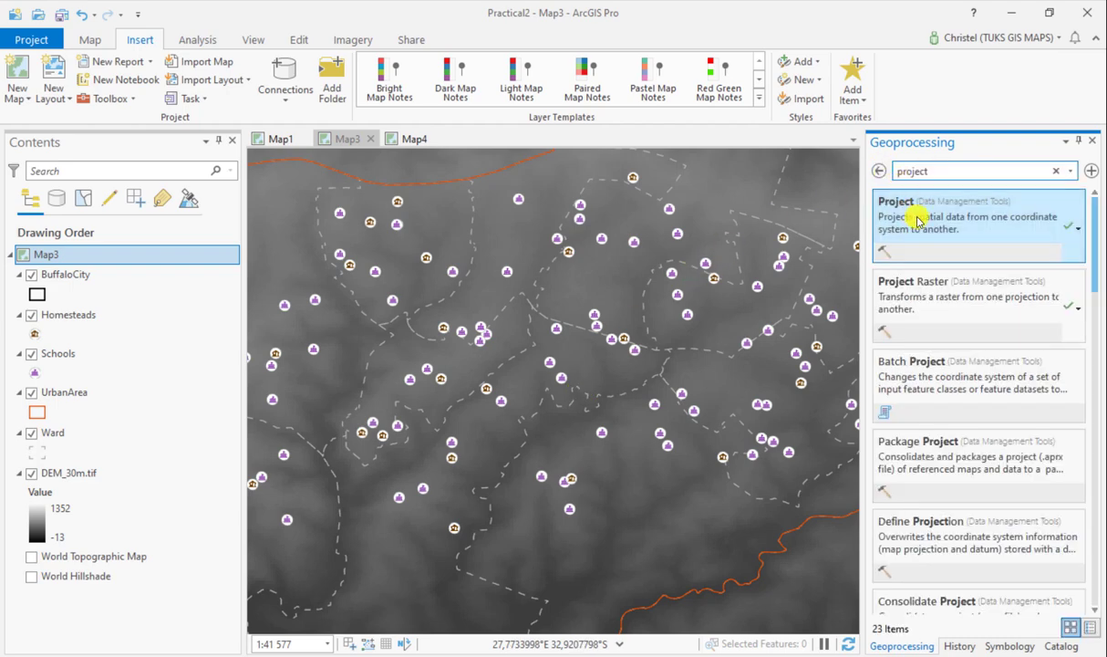
left_click(919, 219)
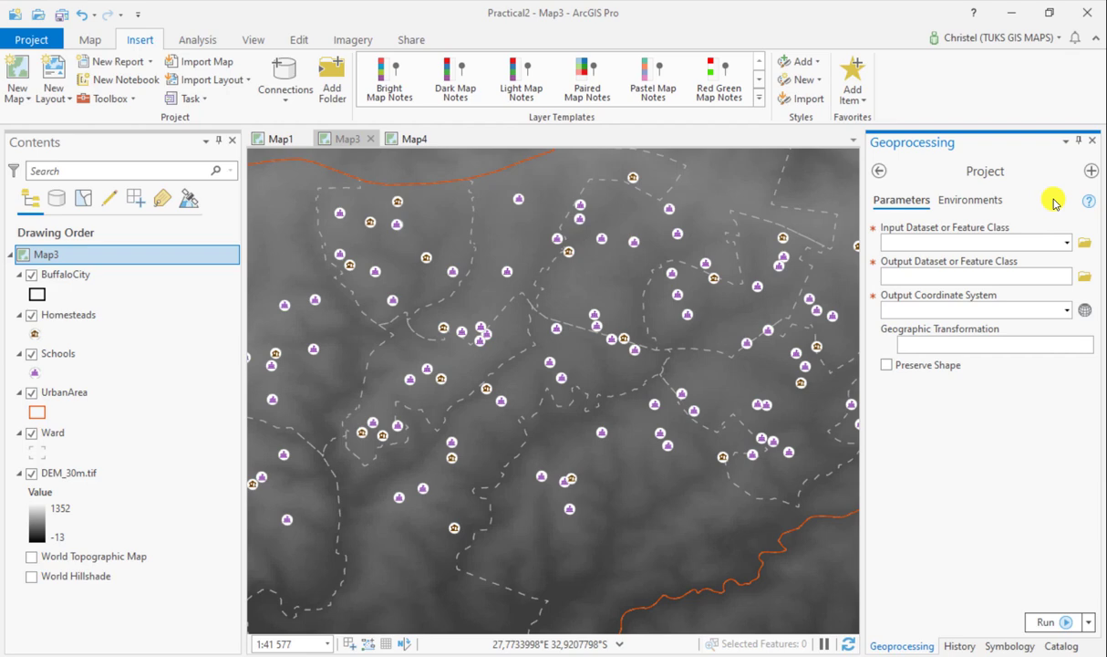
left_click(1066, 242)
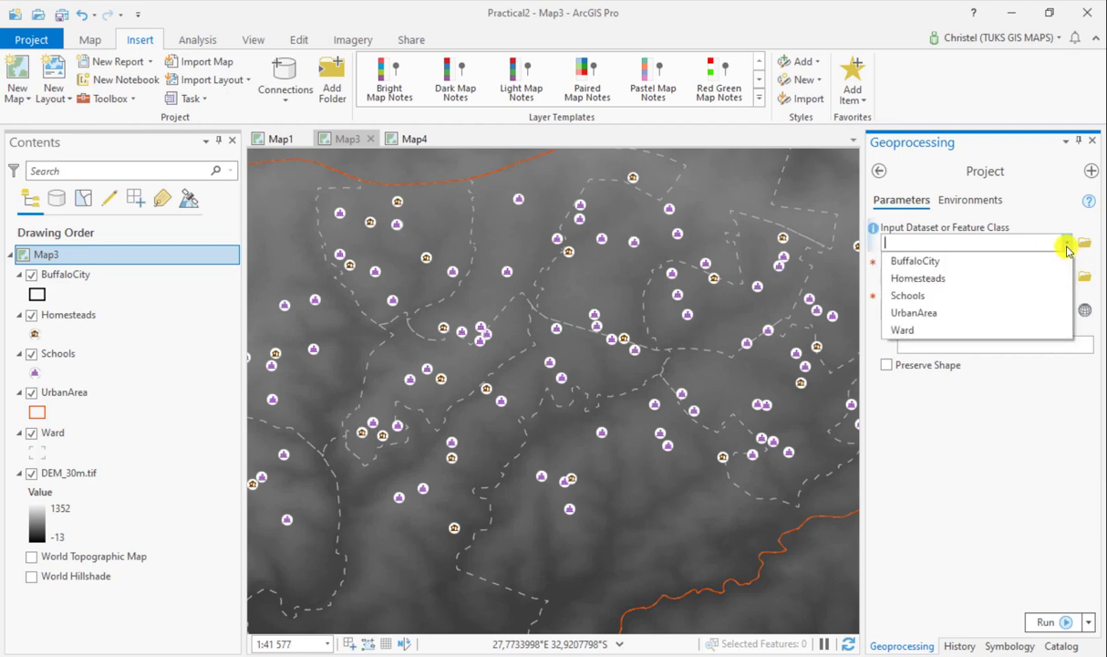
left_click(940, 262)
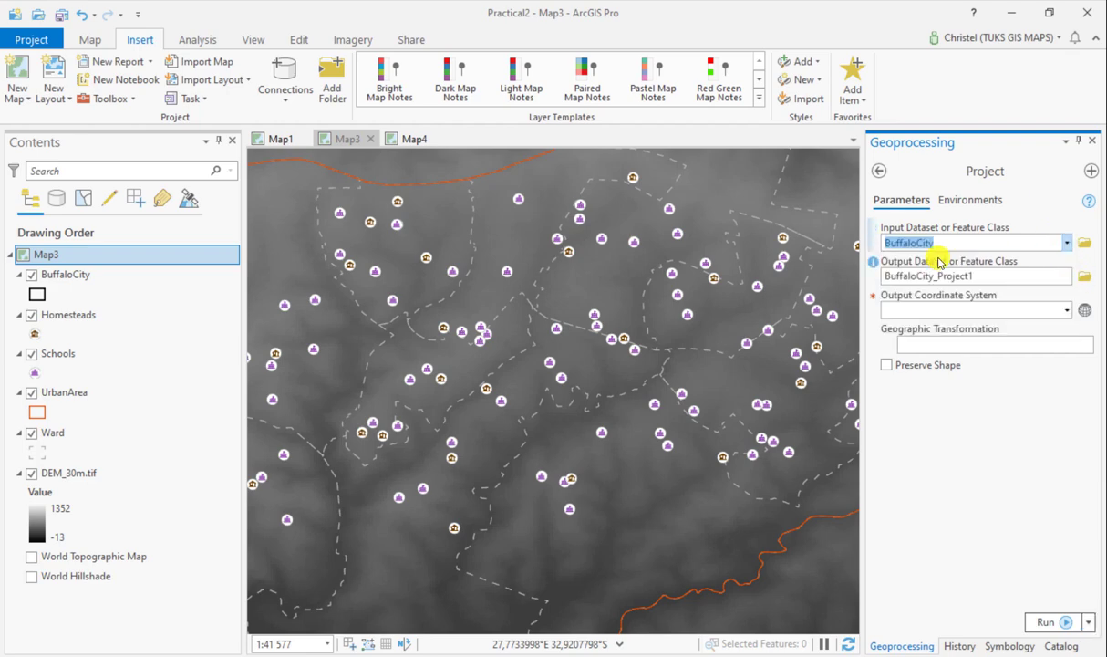
left_click(1067, 311)
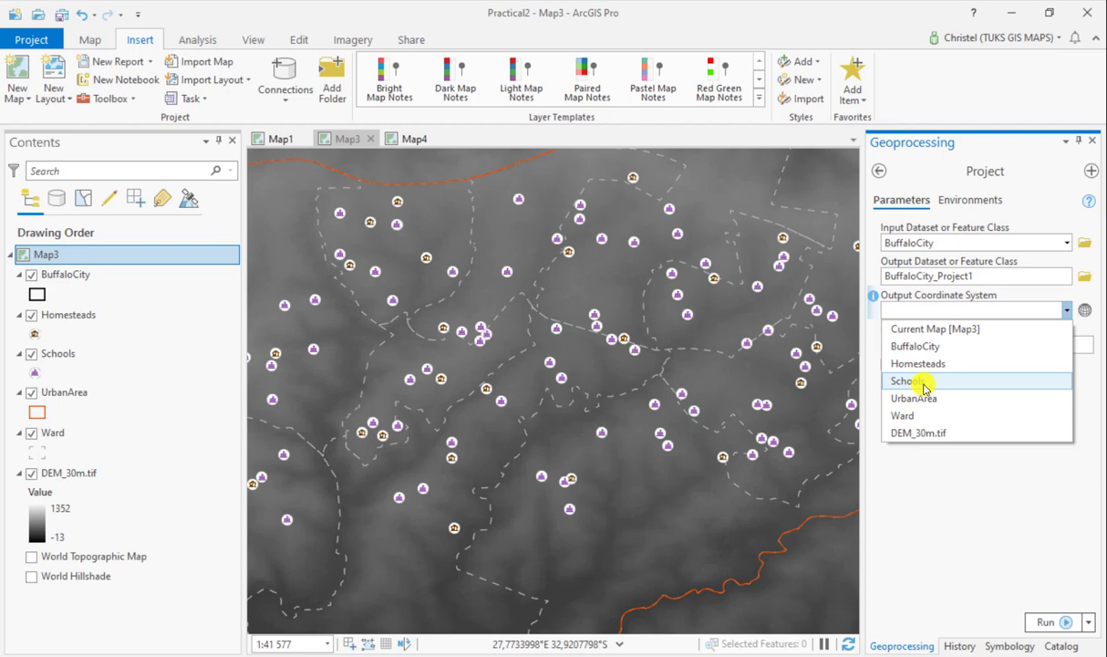
left_click(1087, 311)
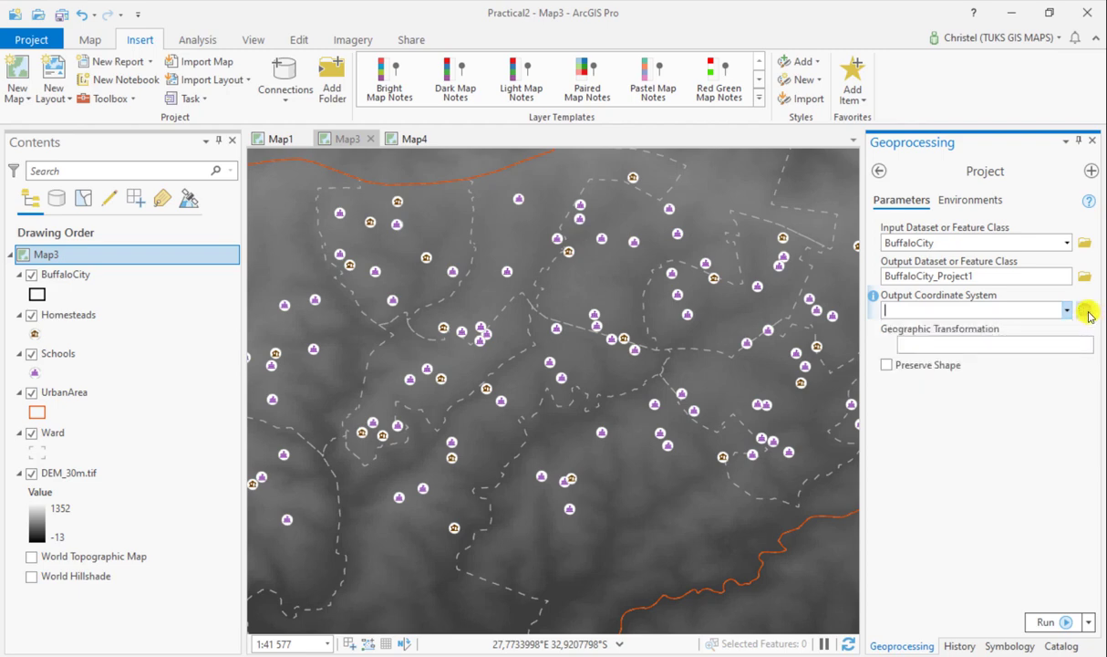
- Start a new projected coordinate system from the Output Coordinate System chooser
left_click(1085, 312)
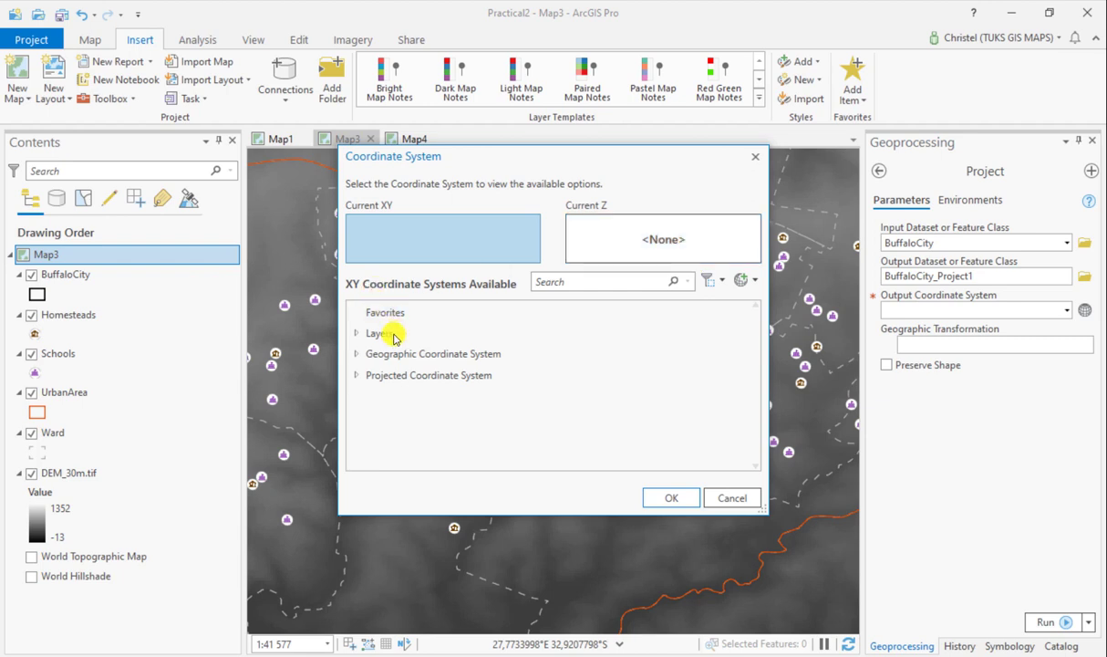
left_click(358, 354)
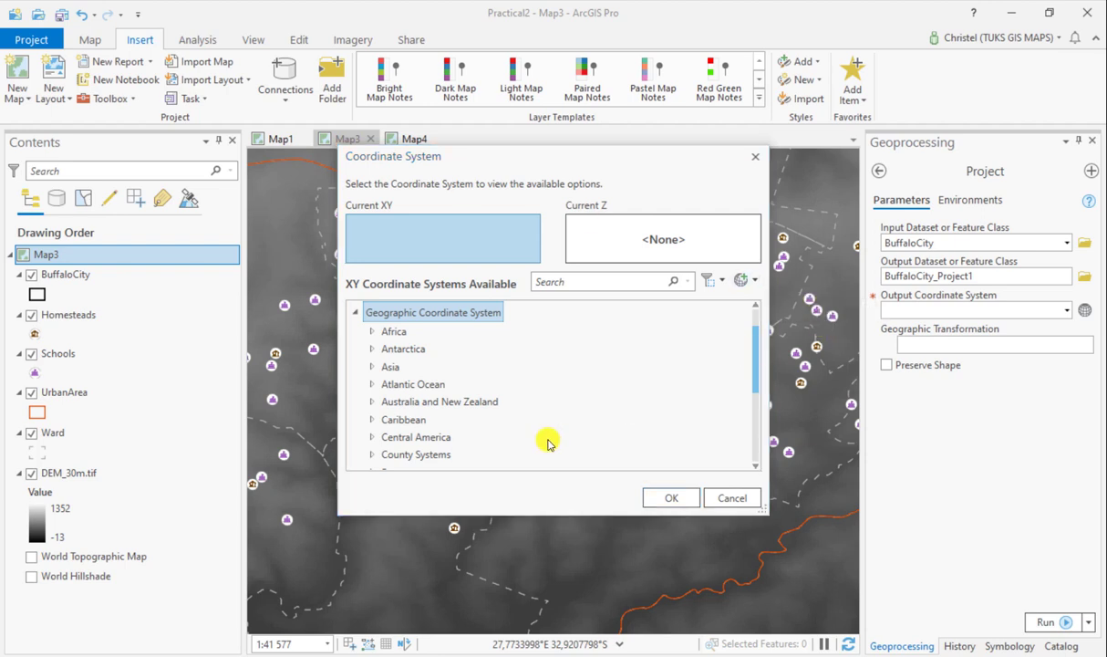
left_click(743, 280)
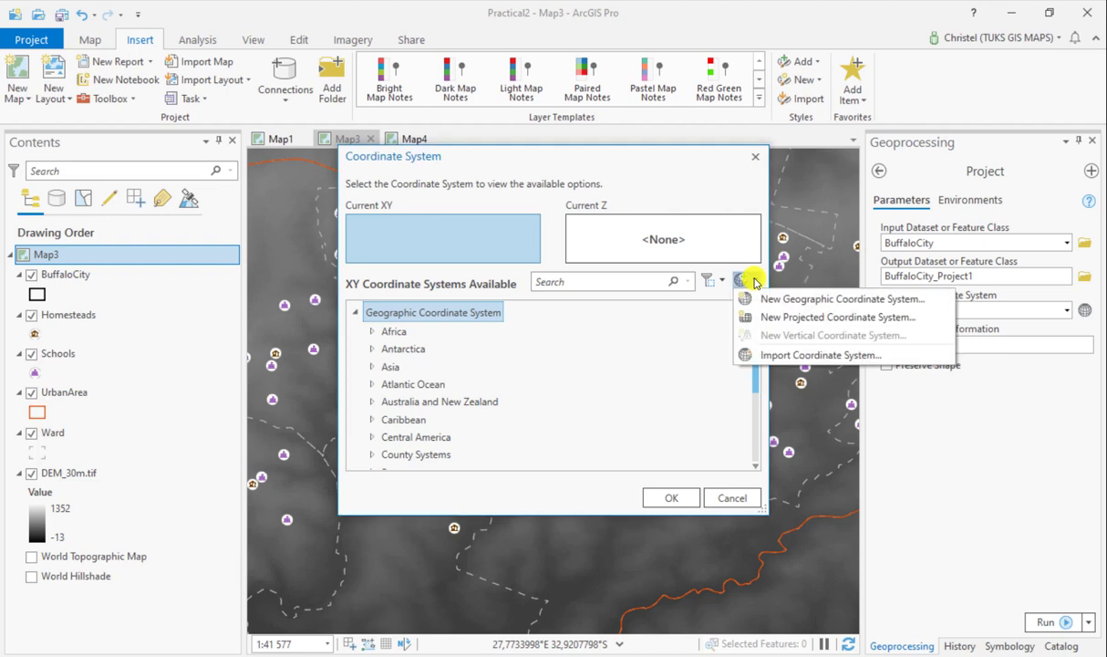
left_click(784, 324)
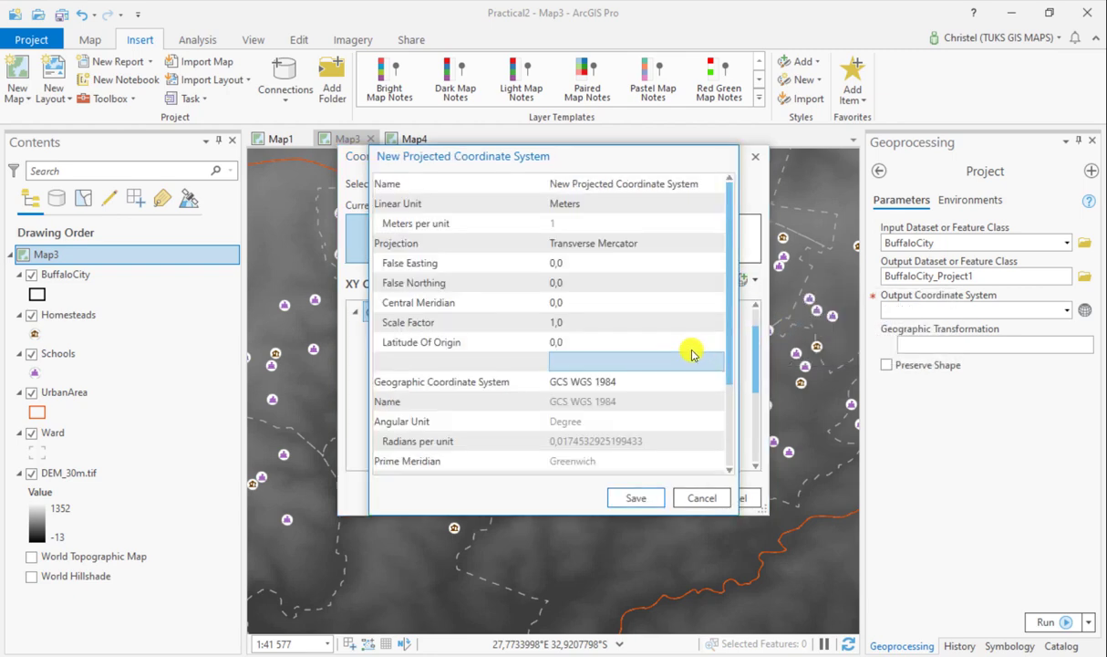
- Name the new projected system Hart94Lo27 with central meridian 27 and scale factor 1
left_click(660, 325)
left_click(657, 184)
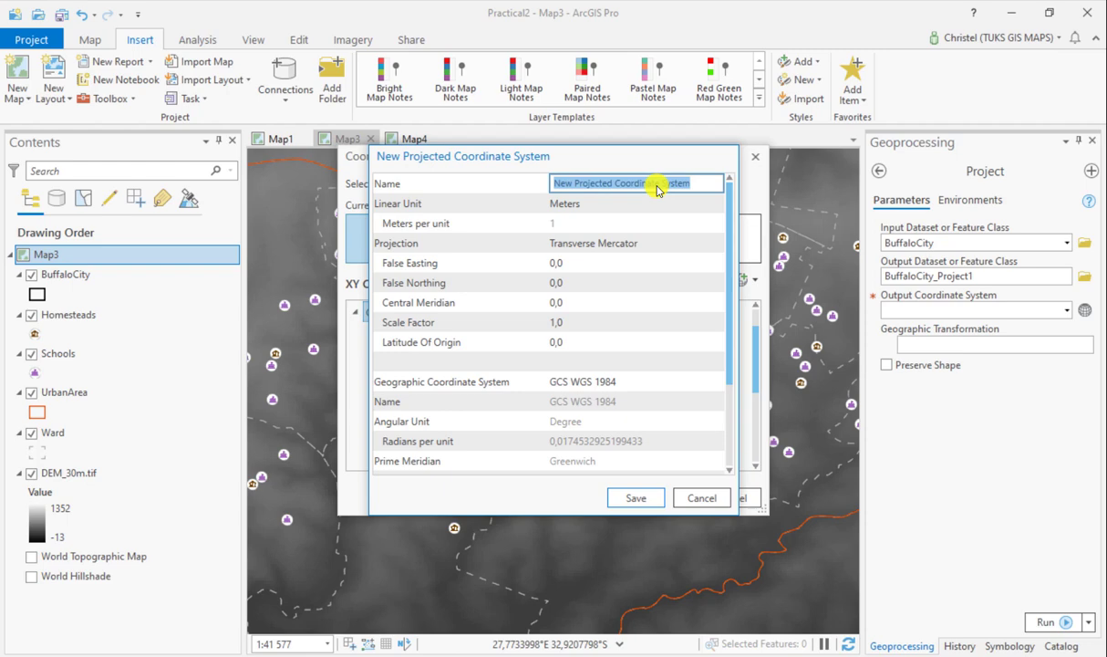
type("Har")
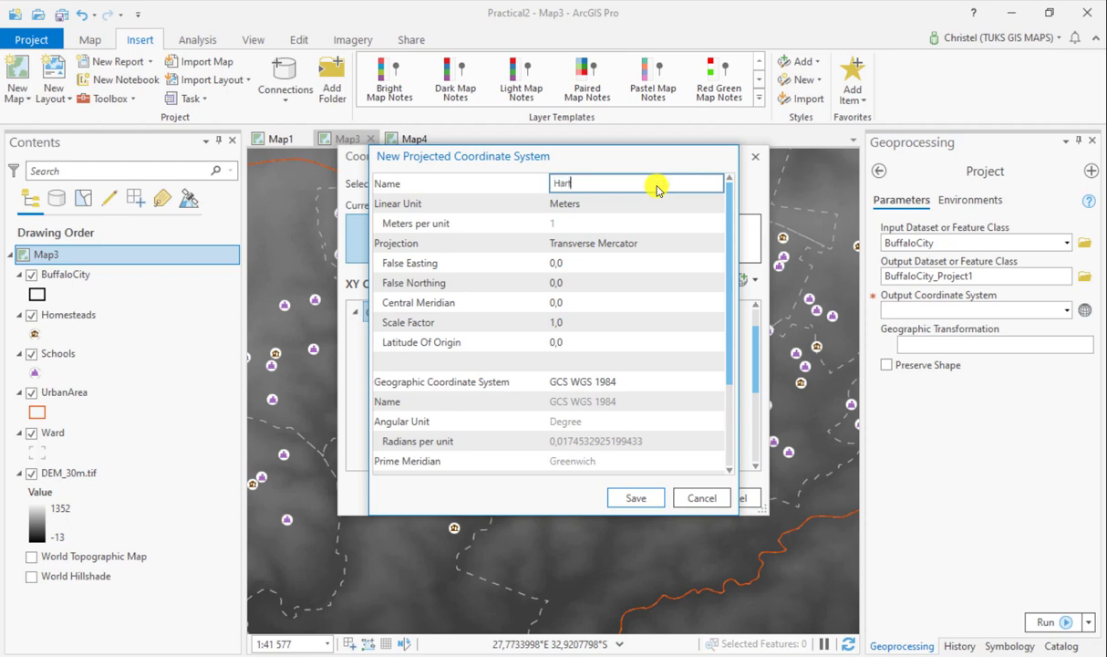
type("t94Lo27")
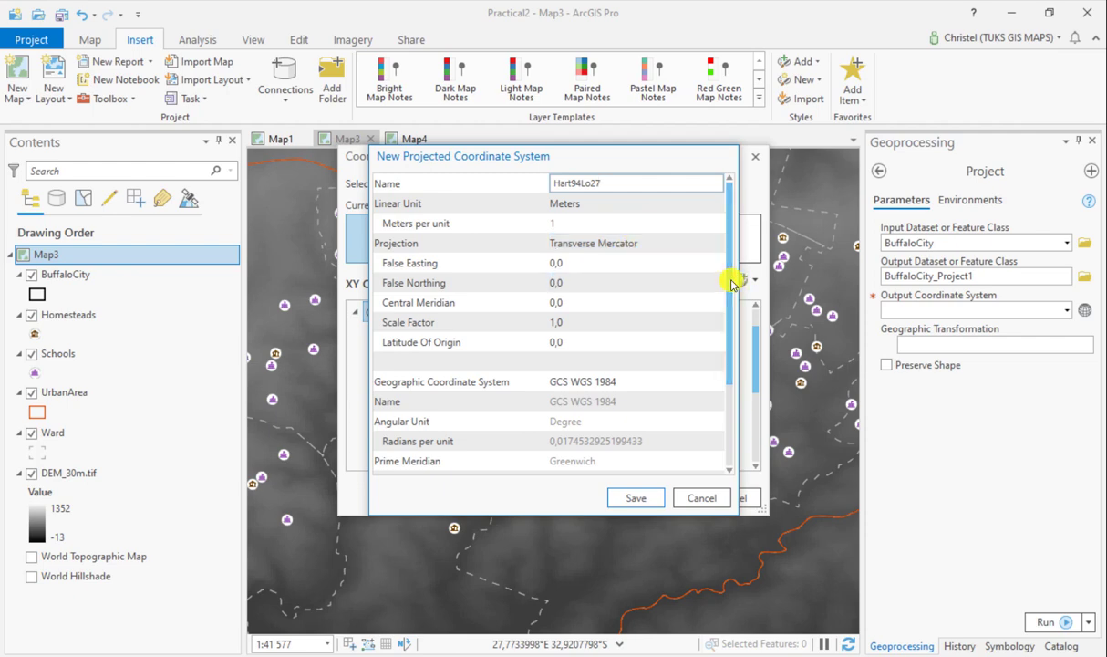
left_click(574, 308)
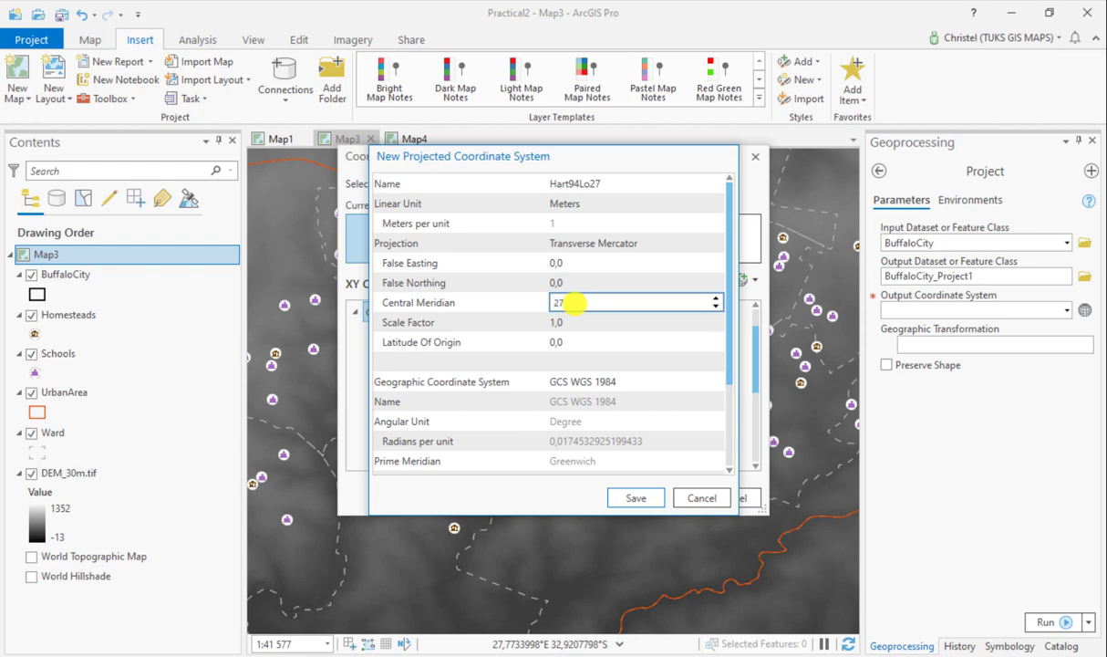
type("27")
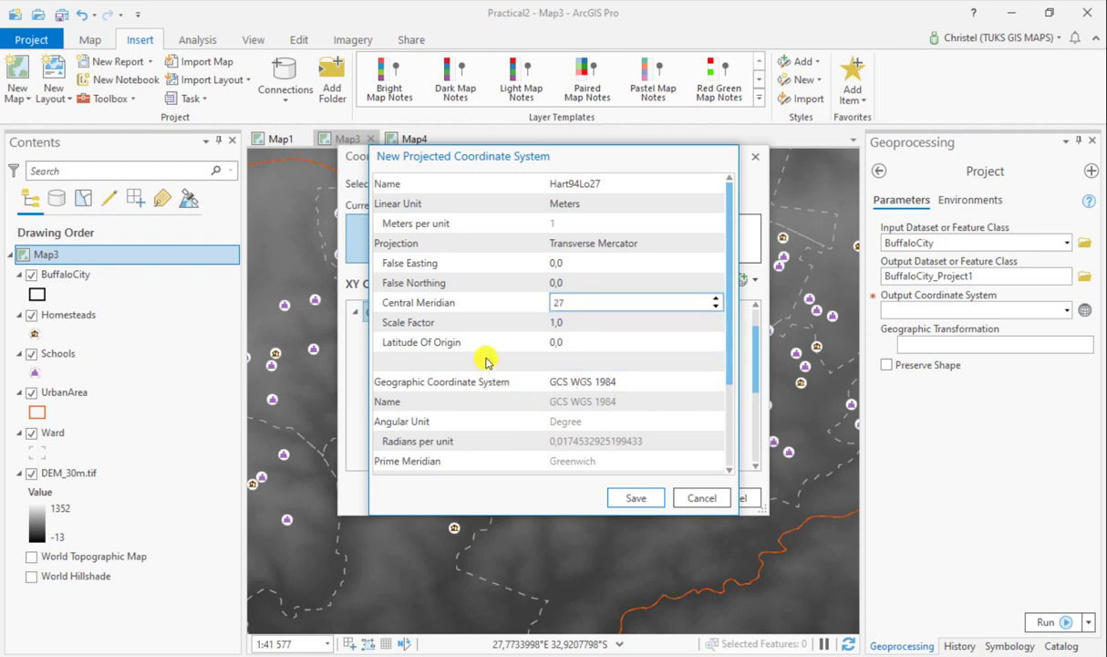
left_click(602, 325)
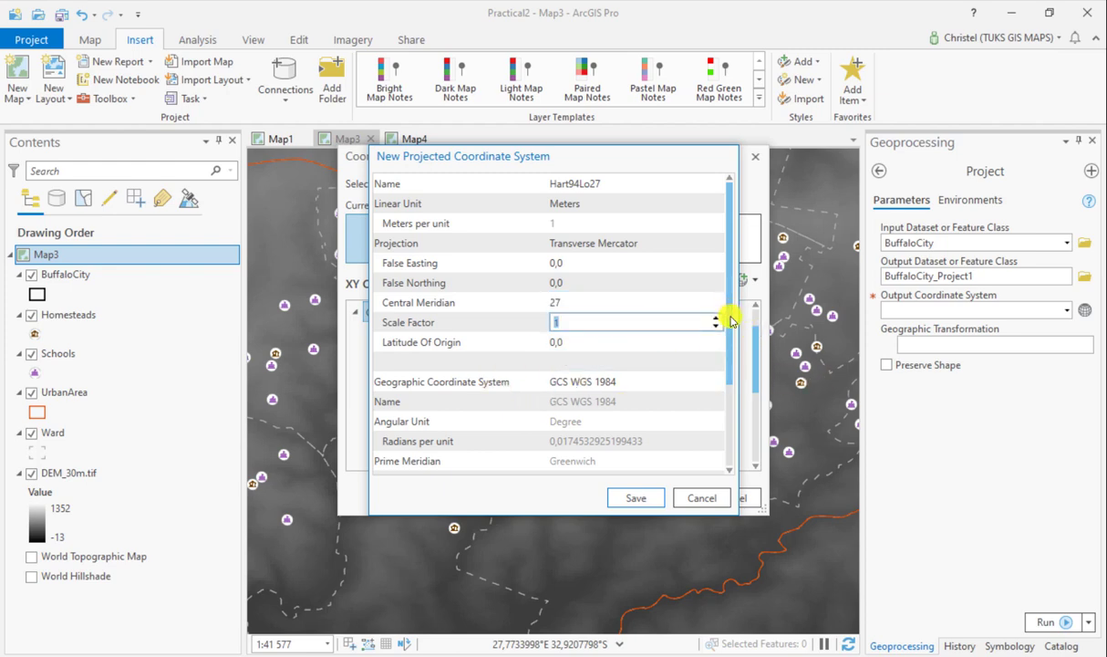
left_click_drag(732, 319, 731, 395)
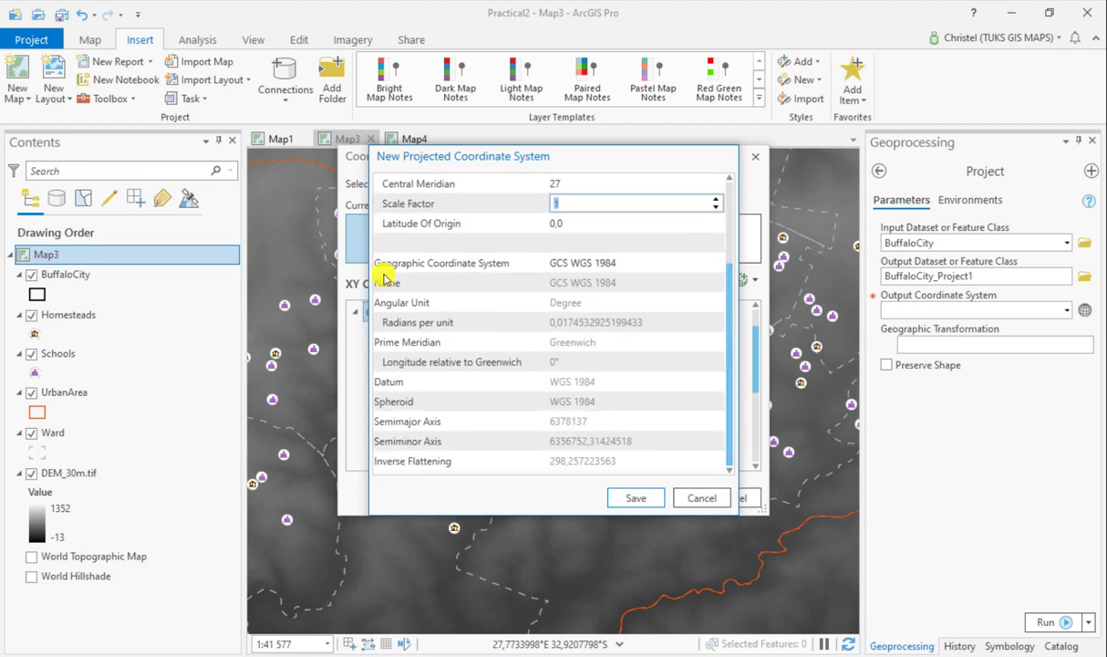
left_click(716, 267)
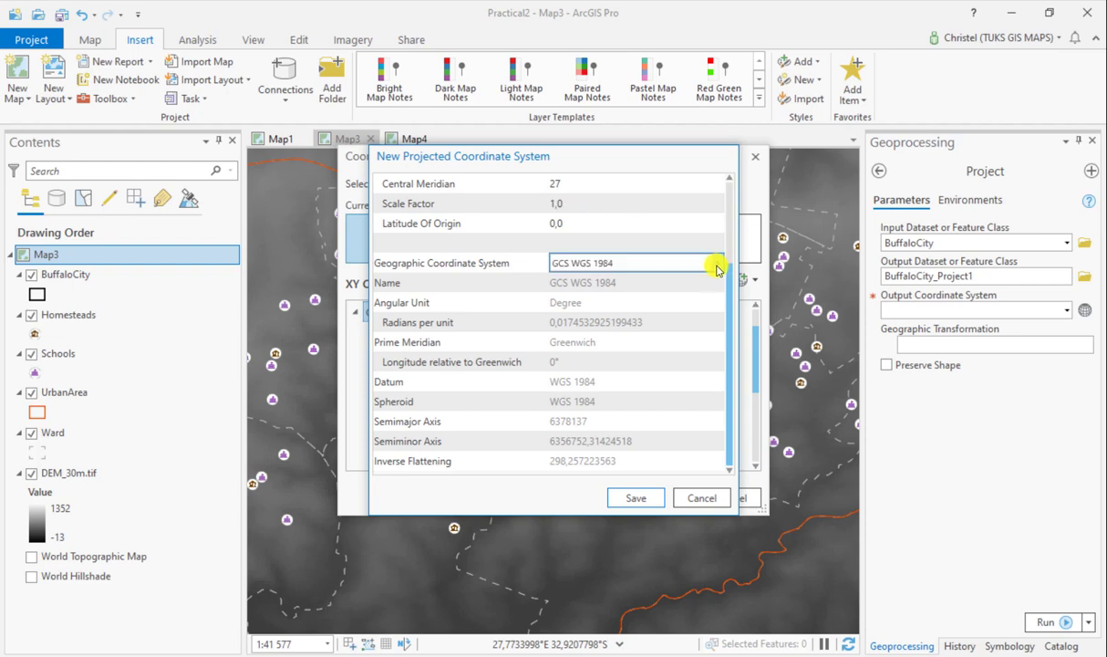
- Base Hart94Lo27 on GCS Hartebeesthoek 1994, save it, and set it as the output coordinate system
left_click(717, 265)
scroll(639, 419, "up", 5)
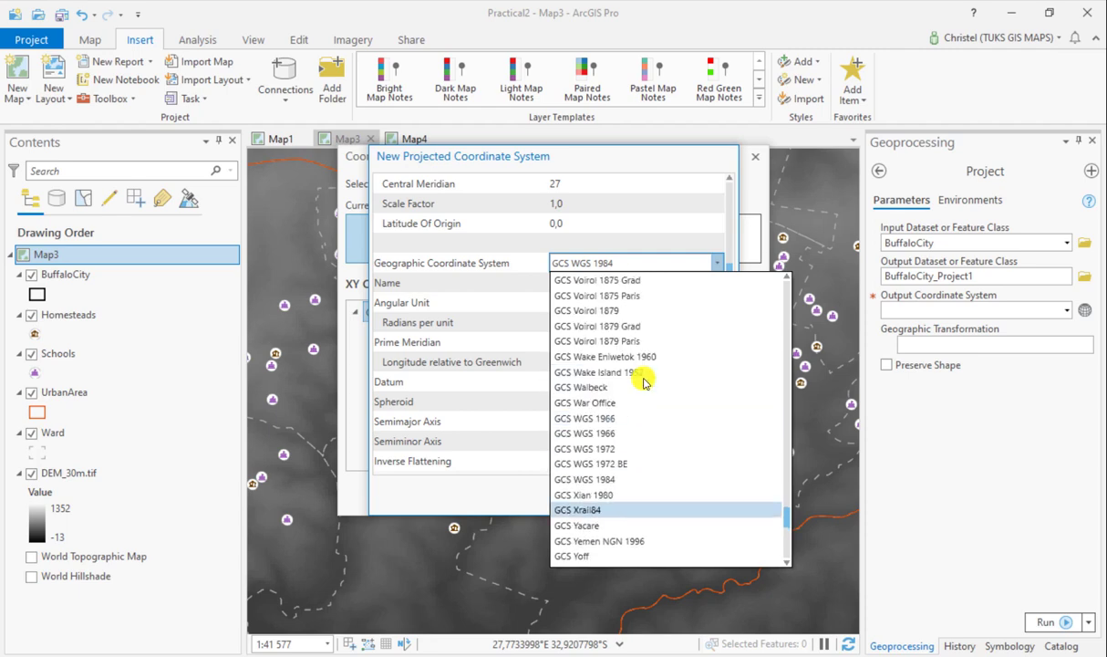
scroll(644, 383, "up", 20)
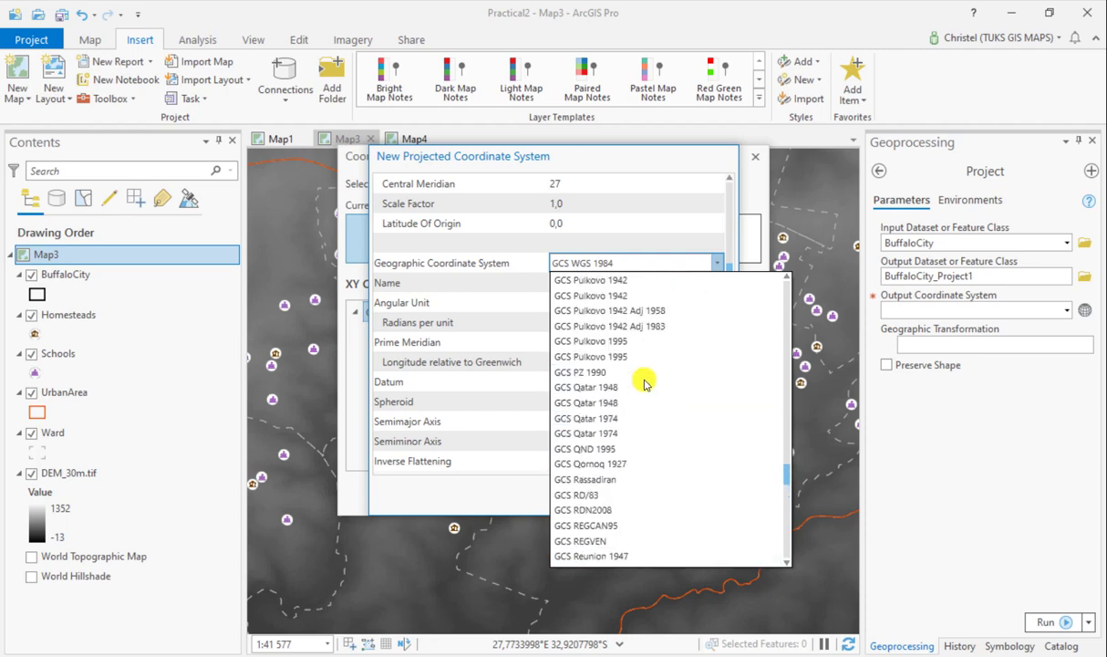
scroll(643, 383, "up", 20)
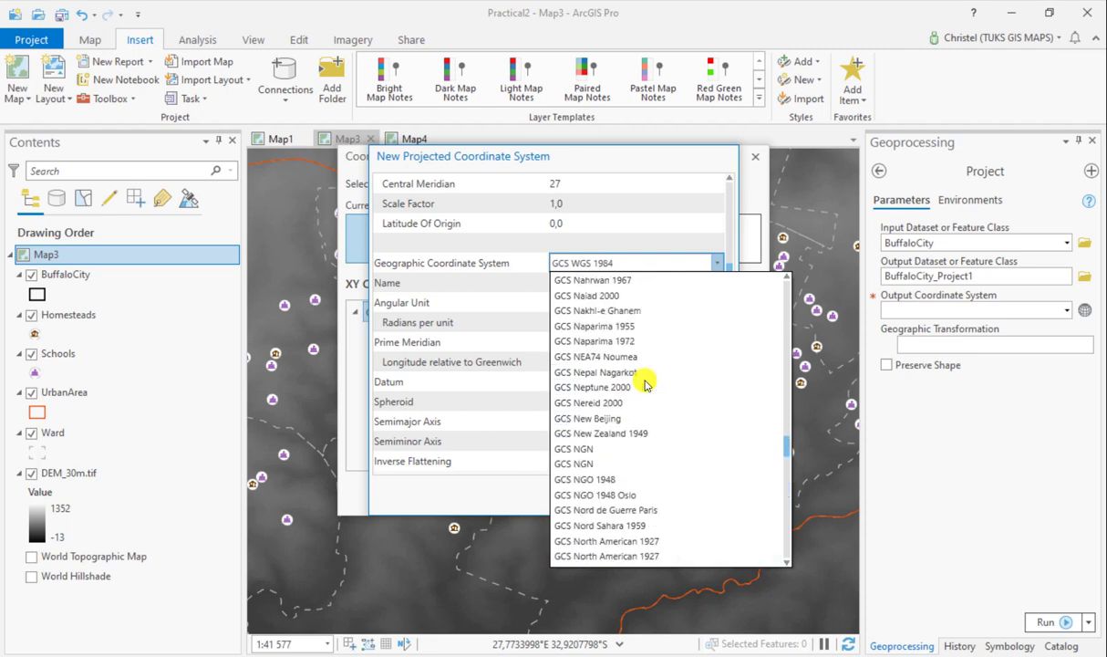
scroll(645, 384, "up", 20)
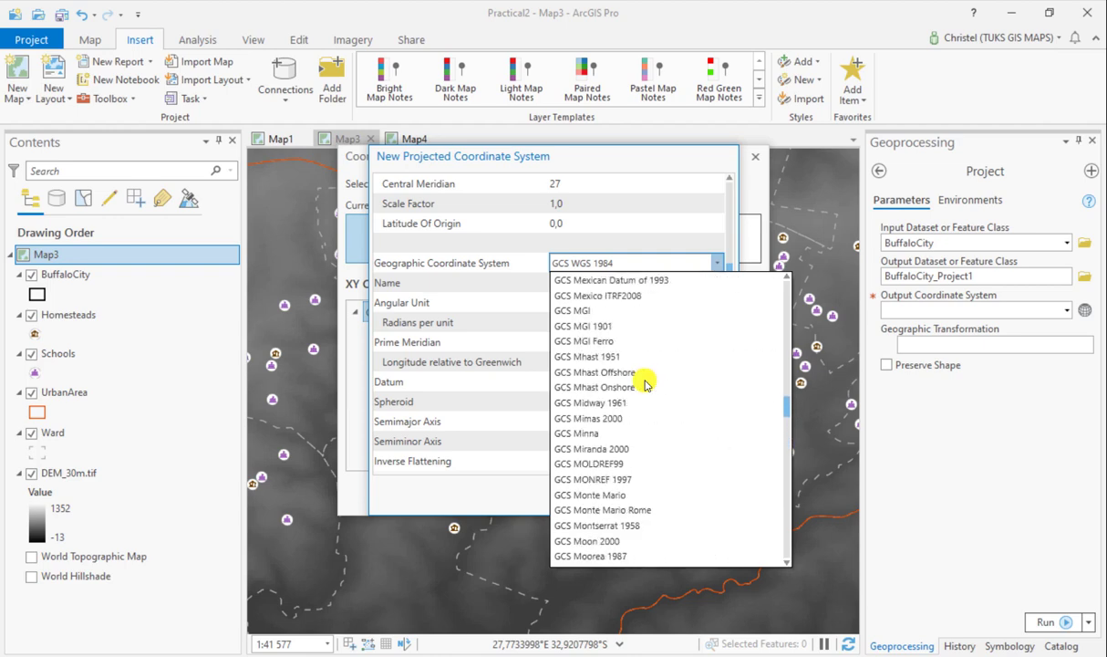
scroll(645, 384, "up", 20)
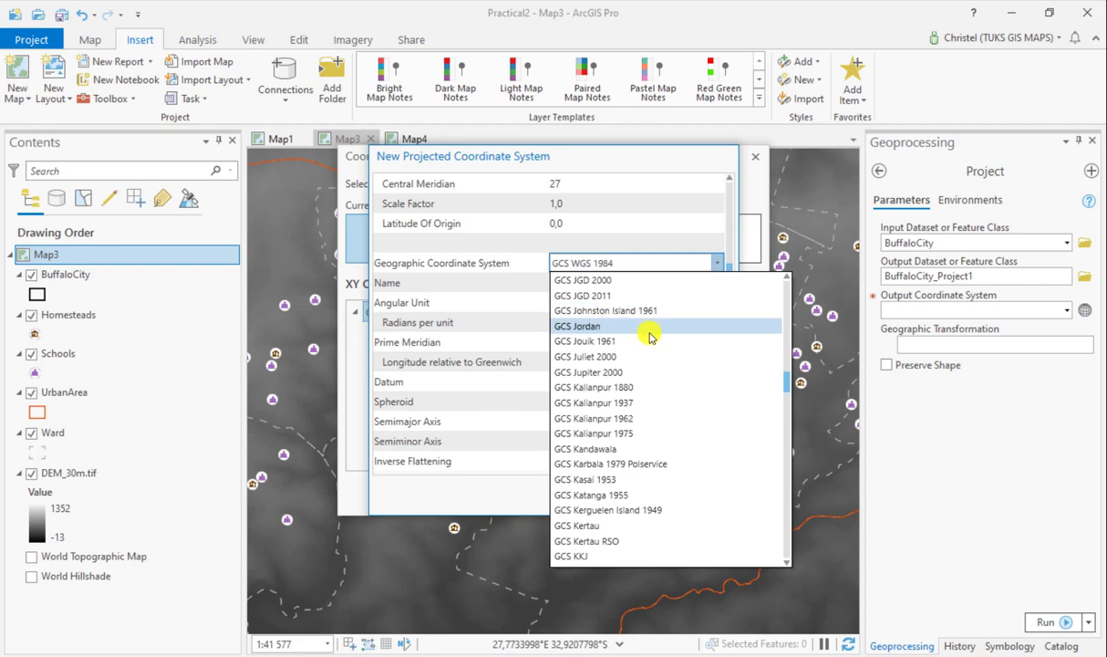
scroll(650, 336, "up", 4)
scroll(651, 337, "up", 8)
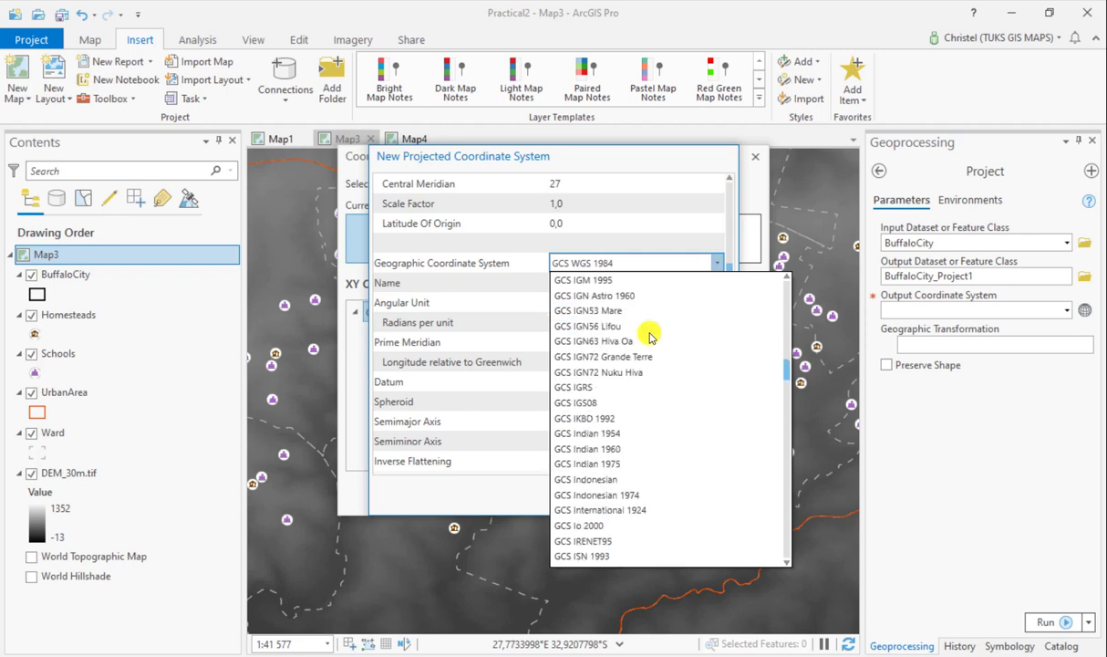
scroll(650, 337, "up", 3)
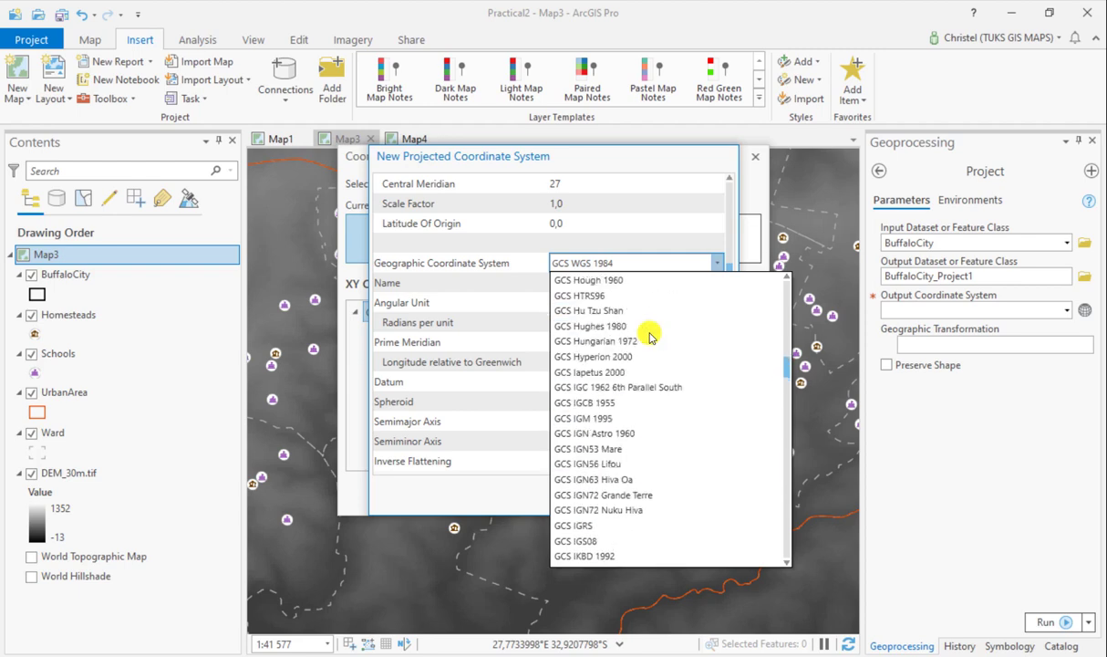
scroll(651, 336, "up", 3)
scroll(650, 337, "up", 3)
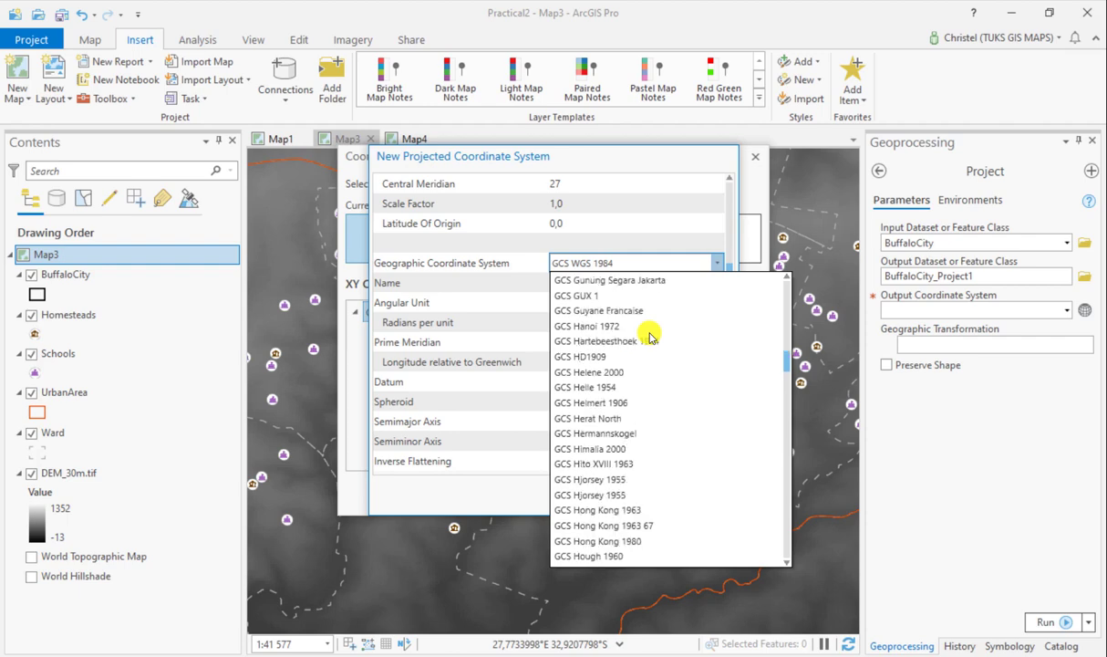
left_click(644, 341)
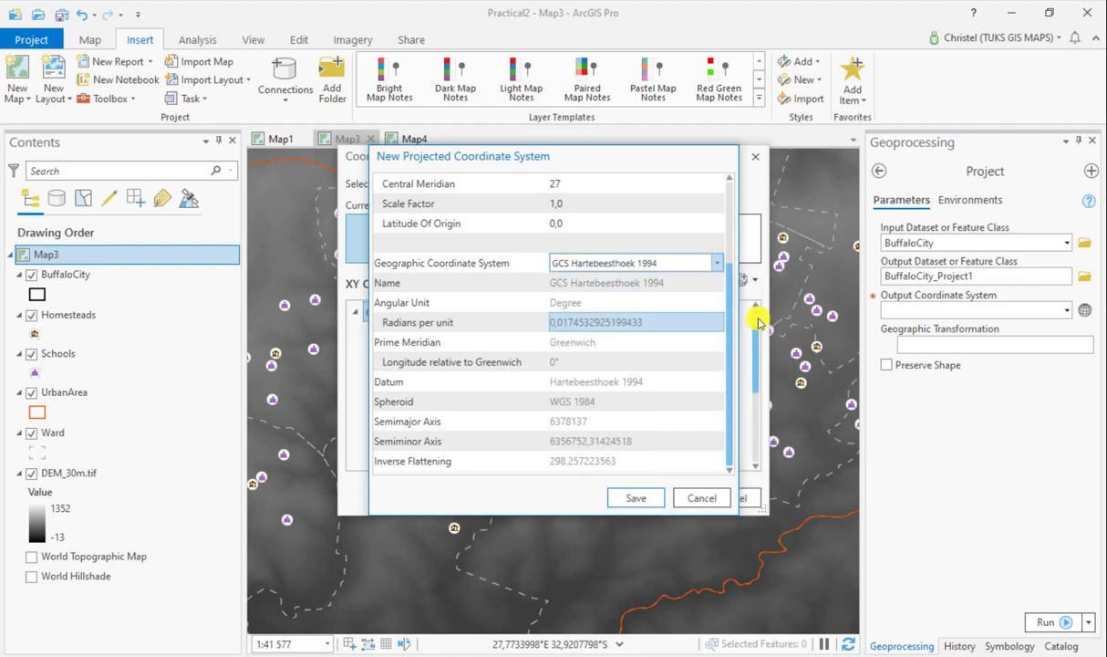
left_click(635, 499)
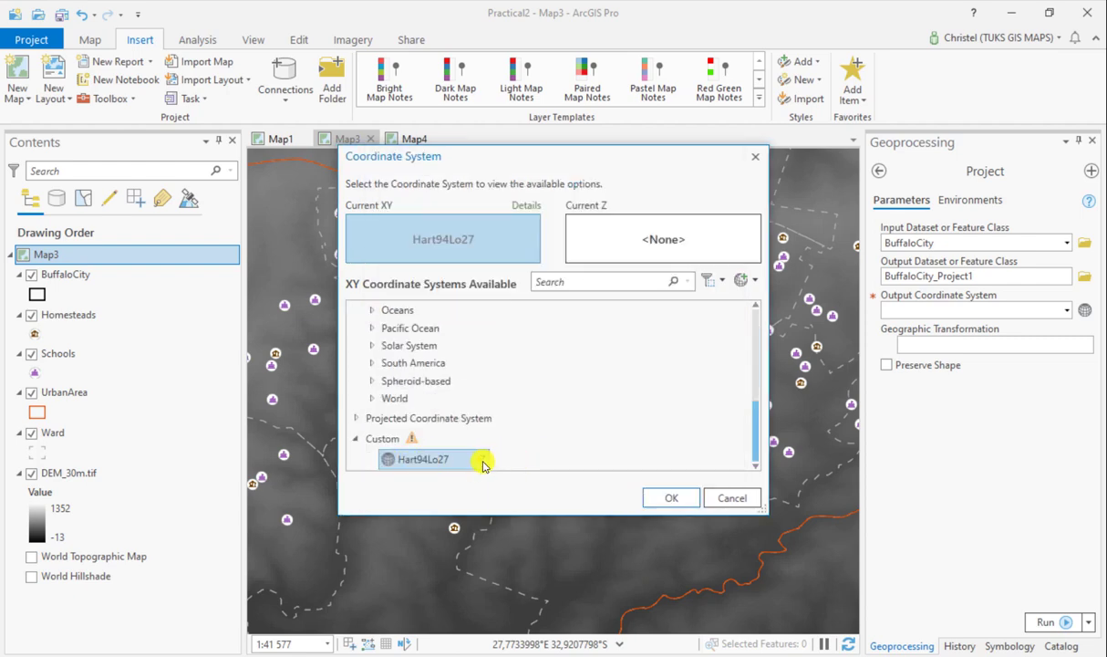
left_click(670, 497)
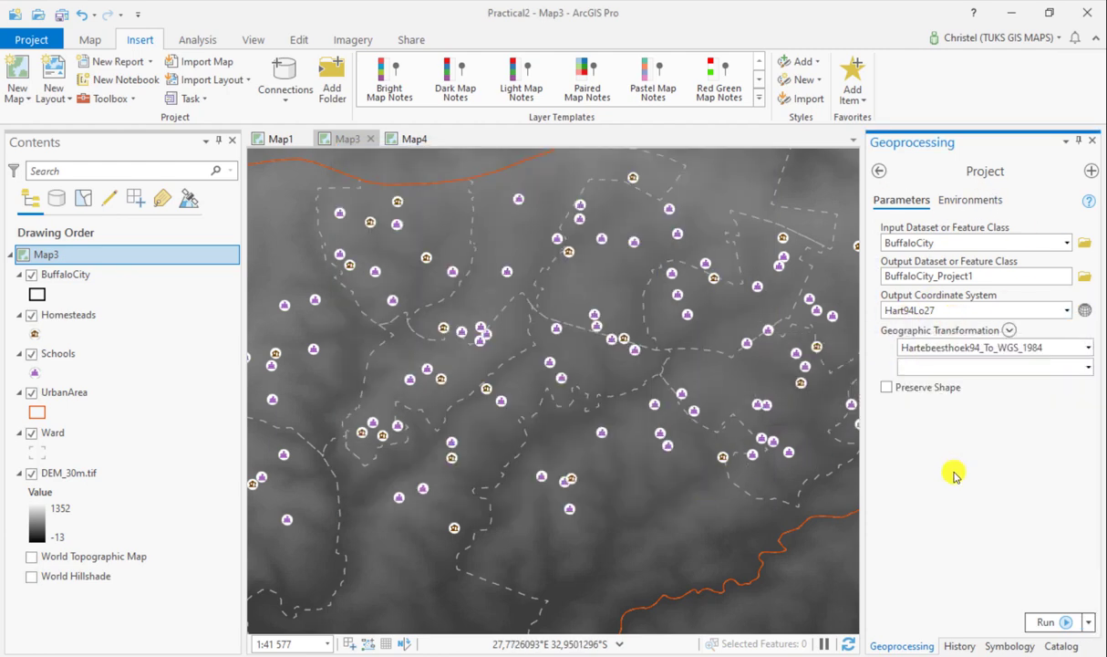
- Reconfirm Hart94Lo27 as the output system and run the projection of BuffaloCity
left_click(919, 368)
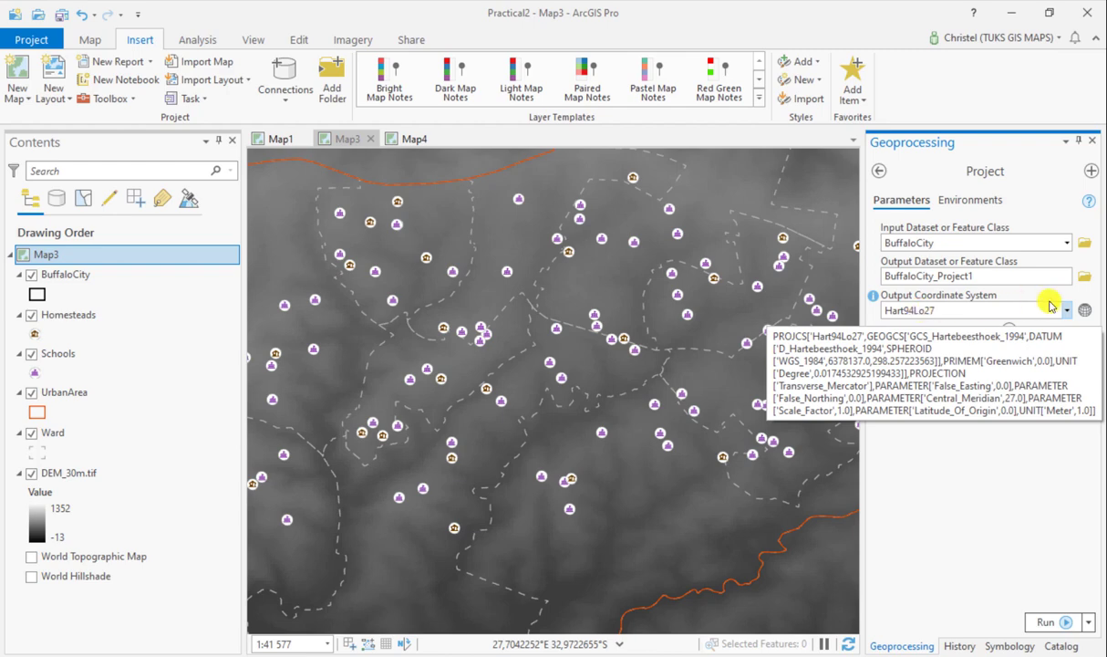
left_click(1085, 311)
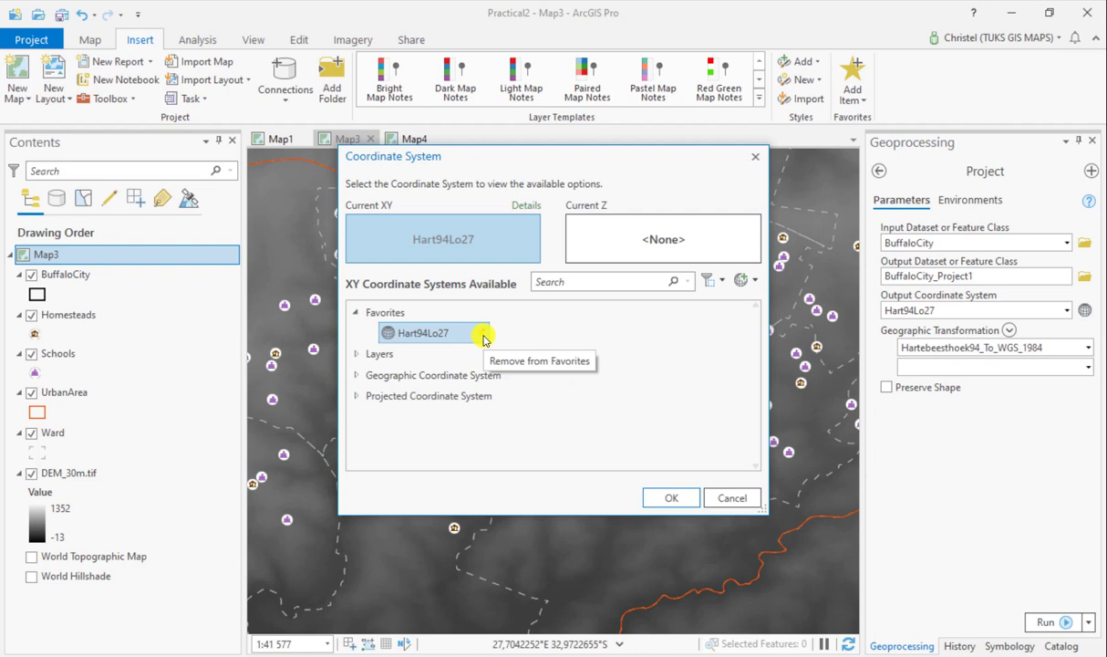
left_click(688, 503)
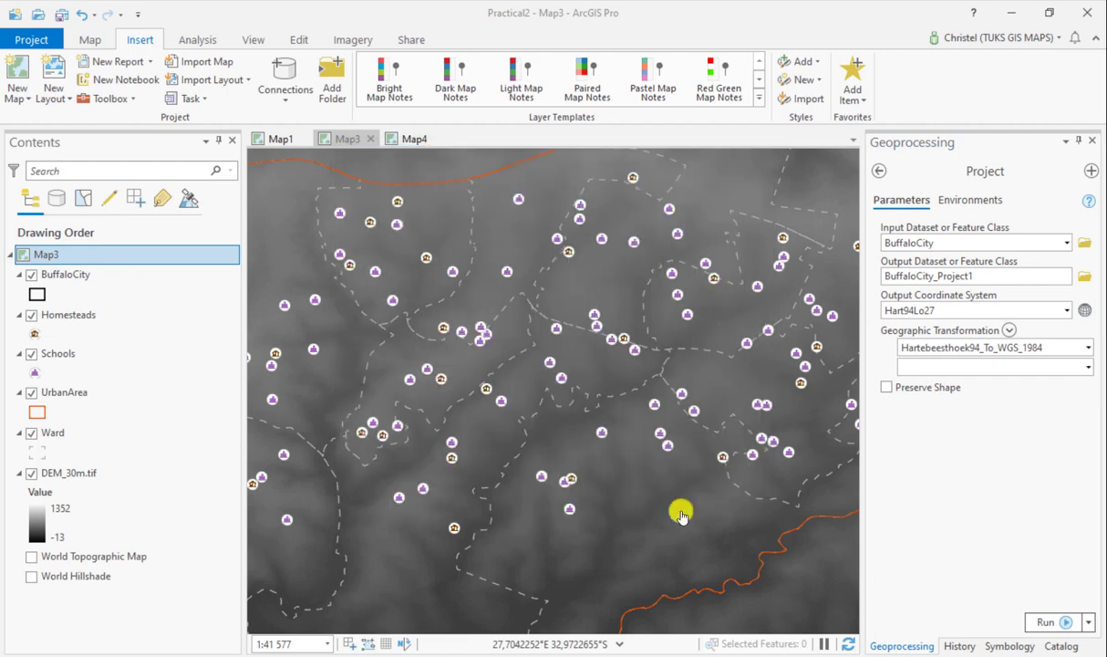
left_click(1052, 630)
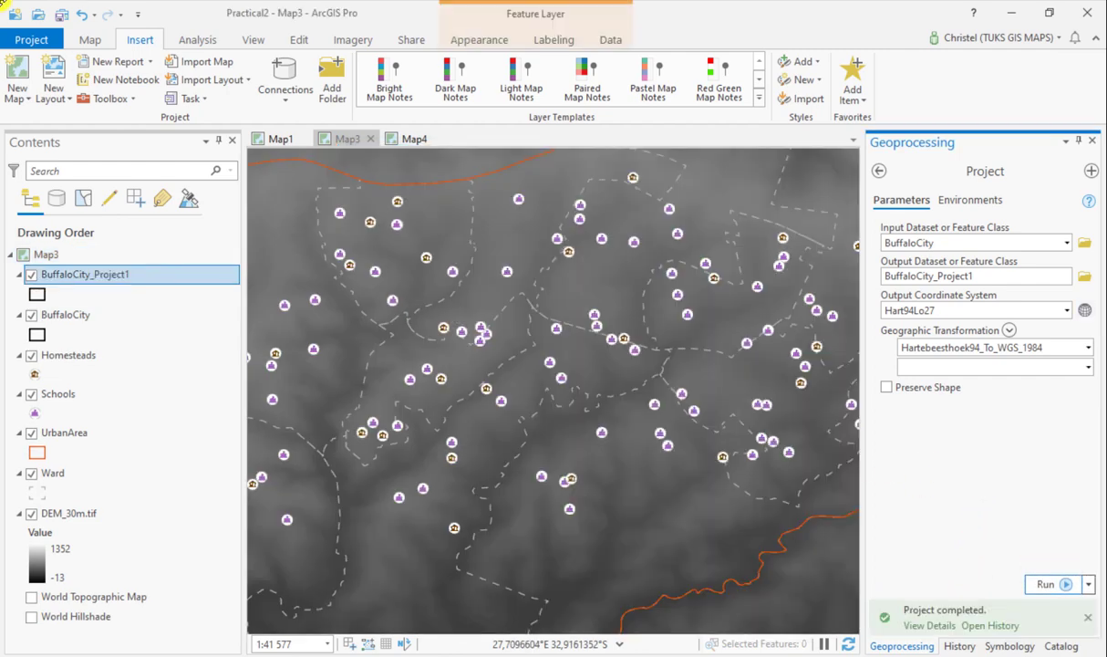
- Open BuffaloCity_Project1's layer properties and expand its source spatial reference details
right_click(111, 273)
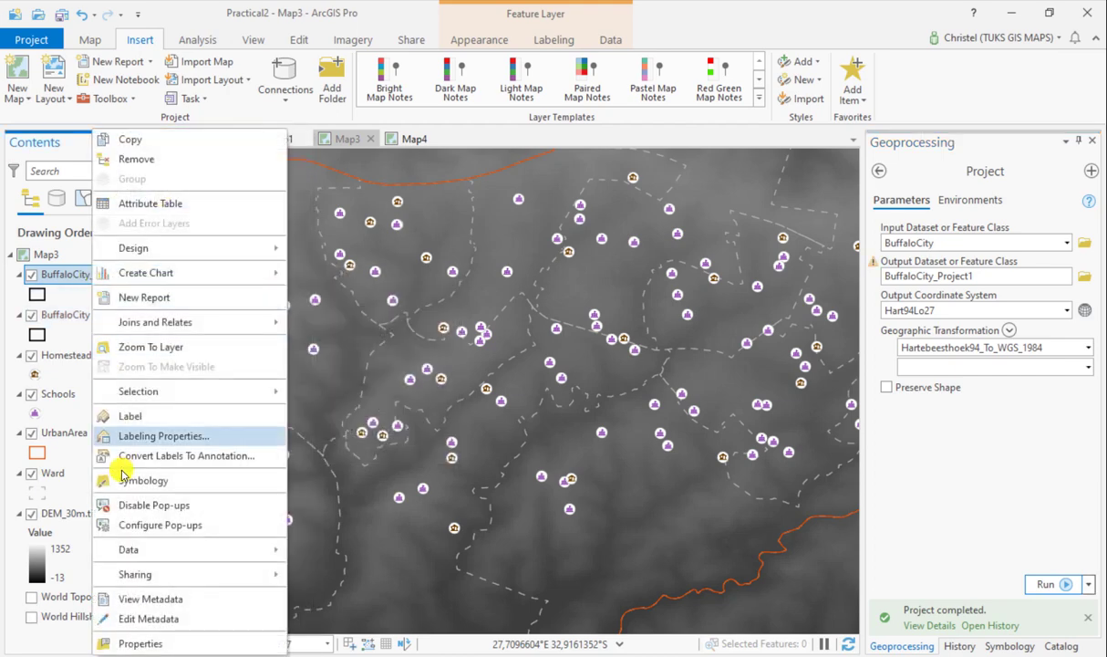
left_click(159, 643)
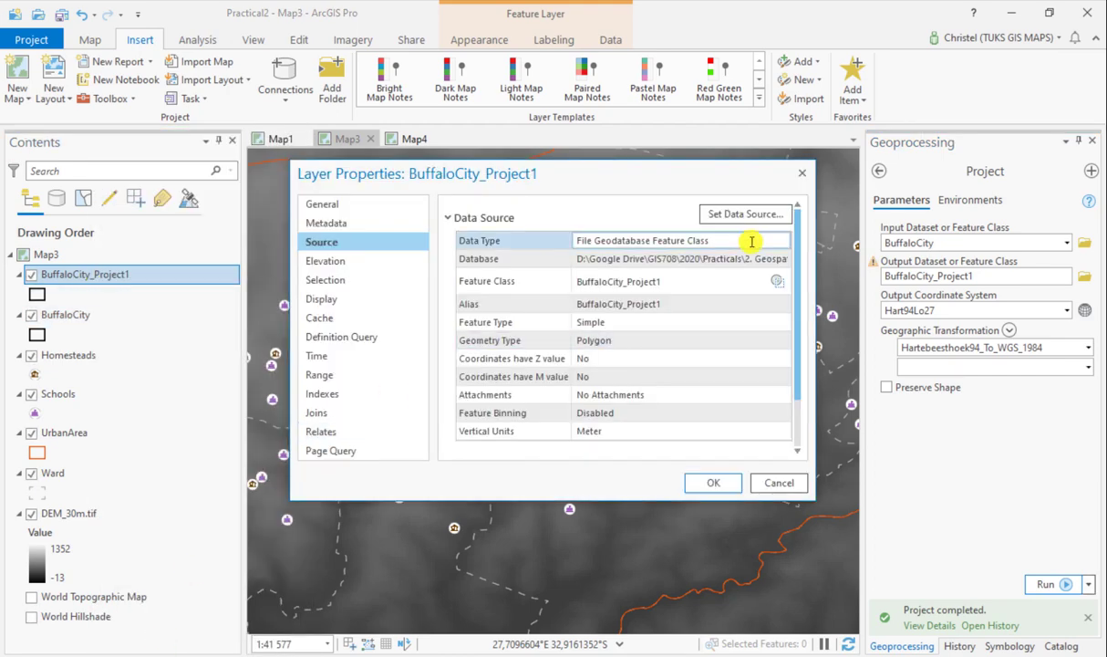
scroll(564, 292, "down", 1)
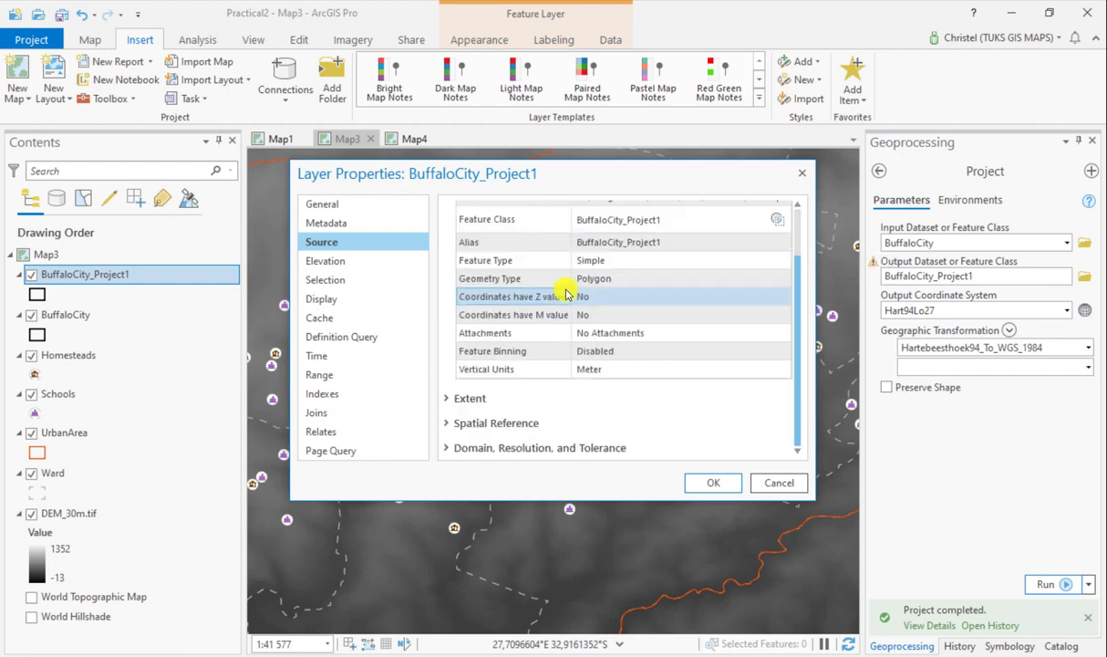
left_click(470, 423)
scroll(574, 374, "down", 3)
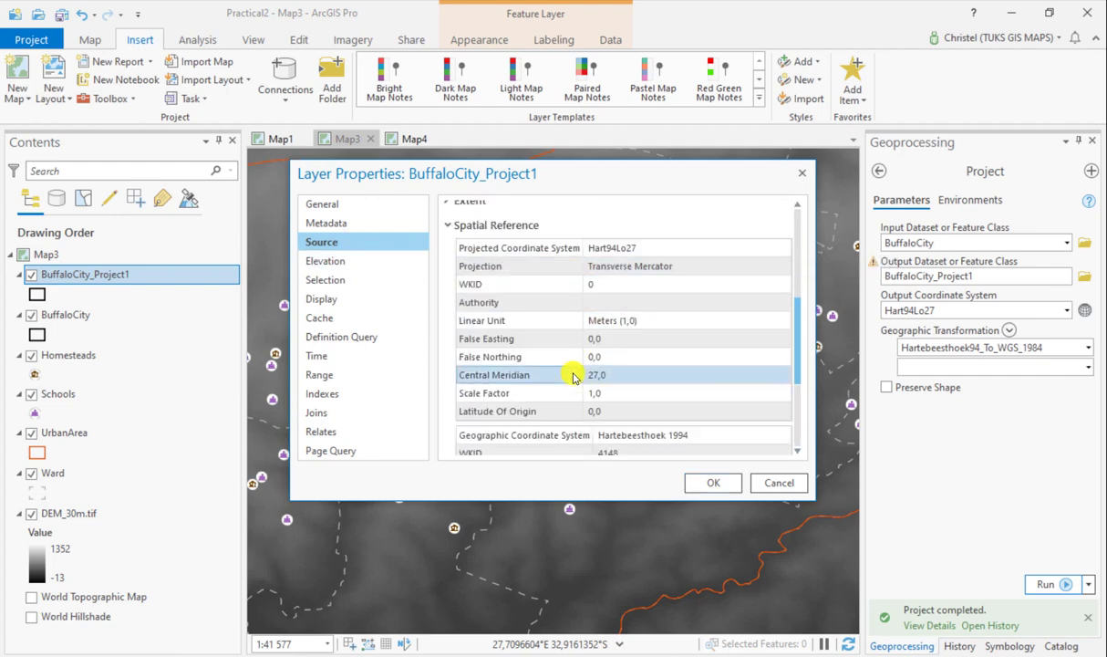
- Verify Hart94Lo27 in meters, central meridian 27, scale factor and WKID, on Hartebeesthoek 1994
left_click(631, 247)
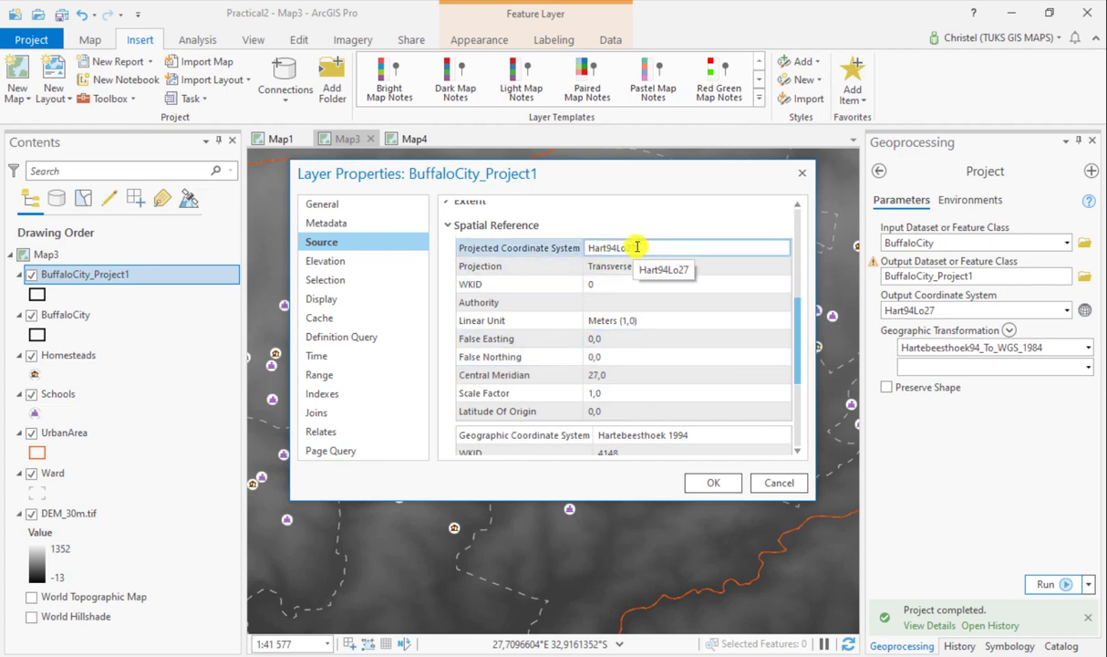
left_click(673, 321)
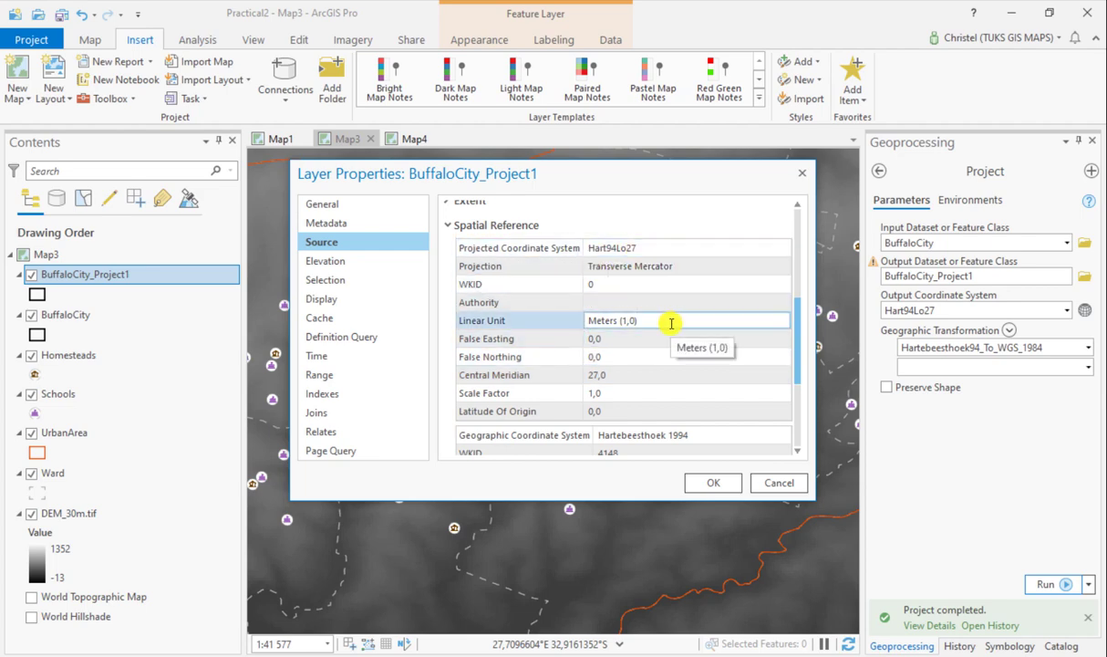
scroll(671, 323, "down", 2)
left_click(635, 354)
left_click(613, 293)
left_click(615, 276)
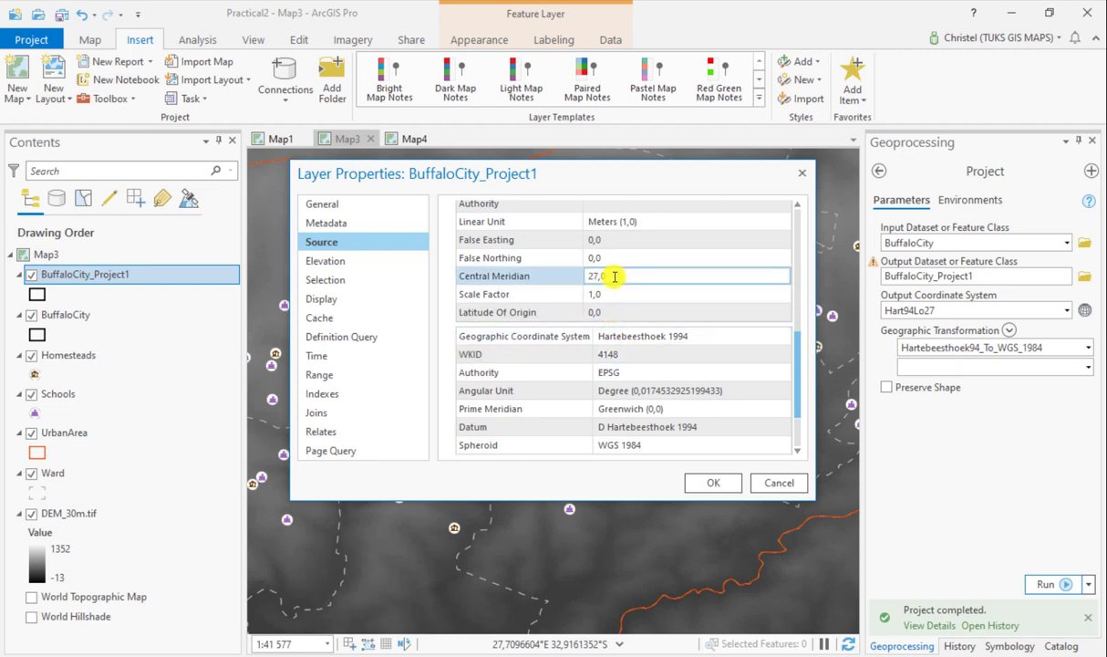
left_click(643, 335)
scroll(639, 328, "down", 2)
left_click(630, 345)
left_click(648, 255)
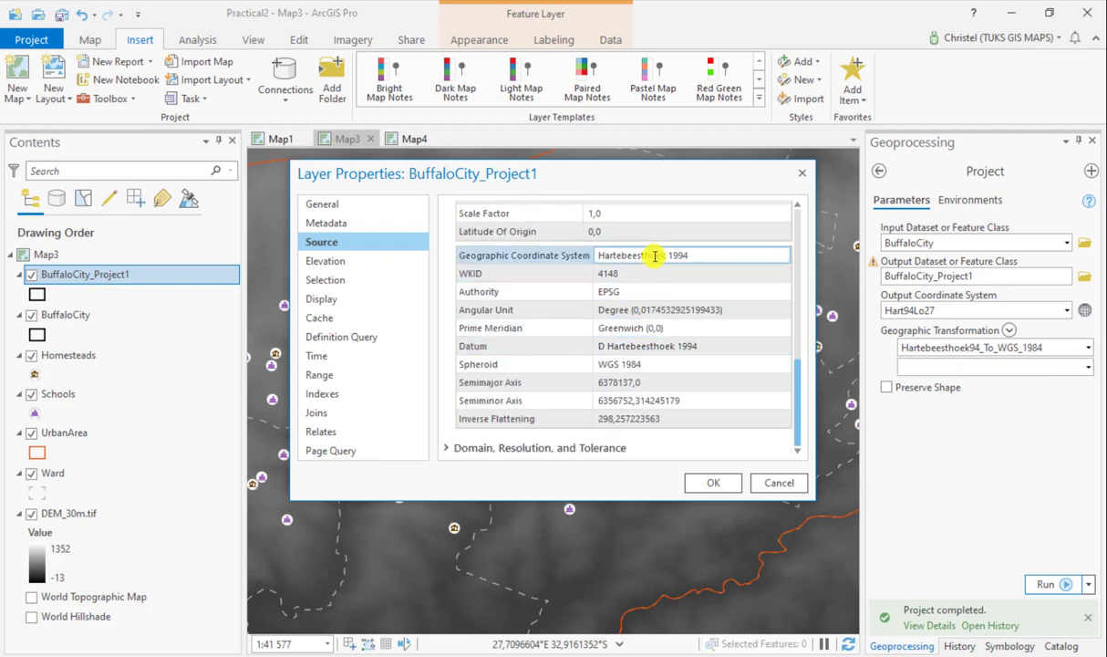